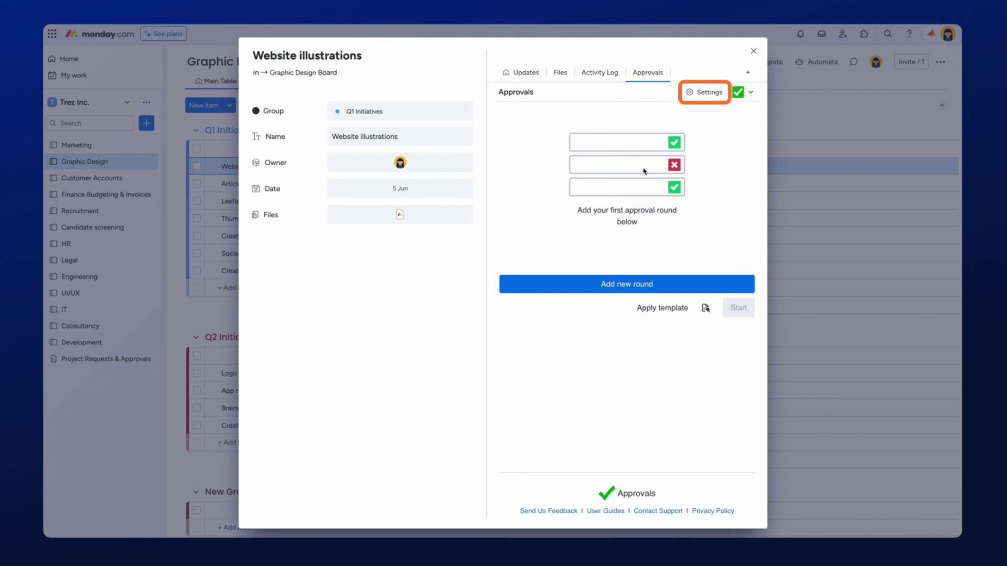
# - In approval settings, create a new Status column for approval status and a new People column for approvers
pyautogui.click(723, 95)
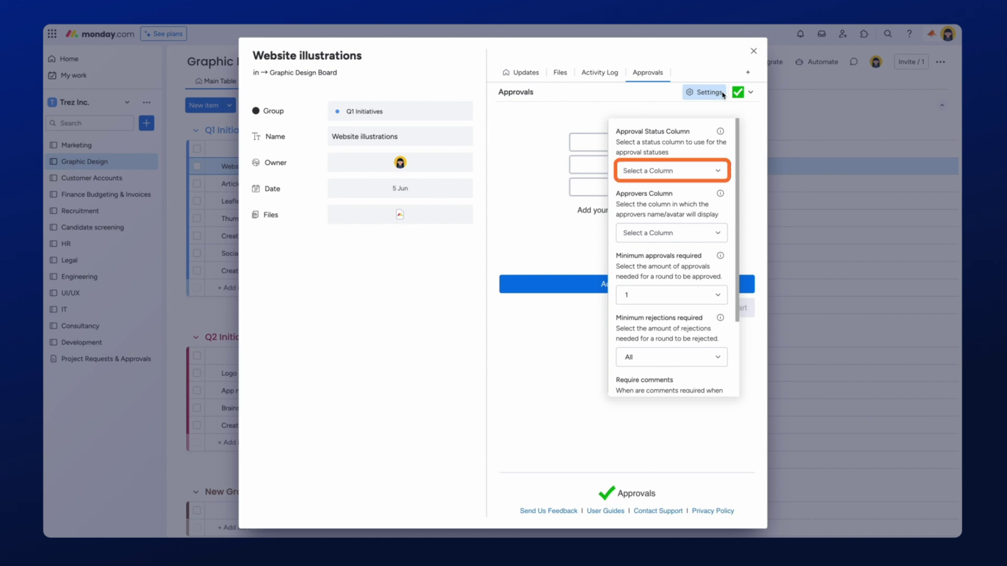
pyautogui.click(717, 170)
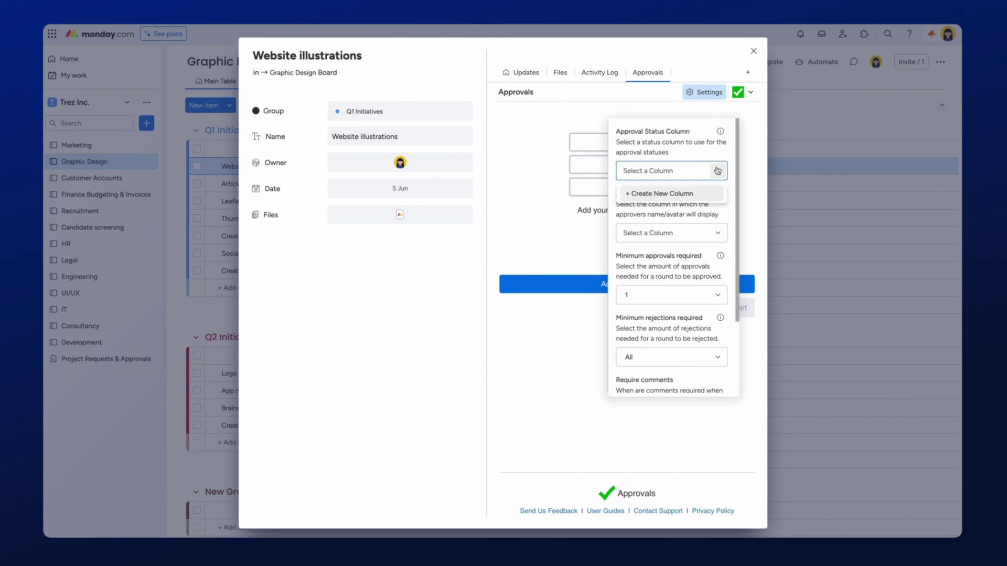
pyautogui.click(708, 194)
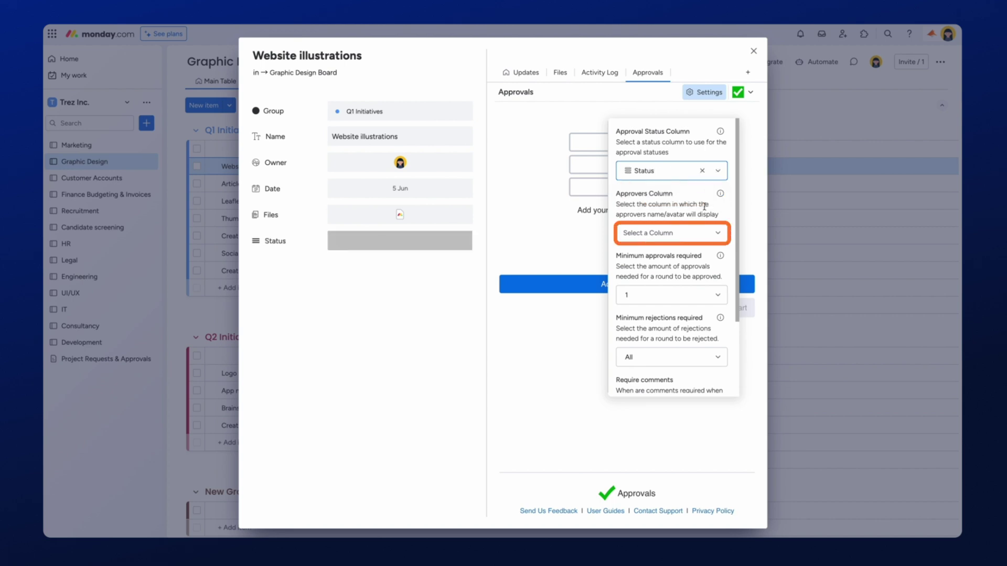
pyautogui.click(717, 235)
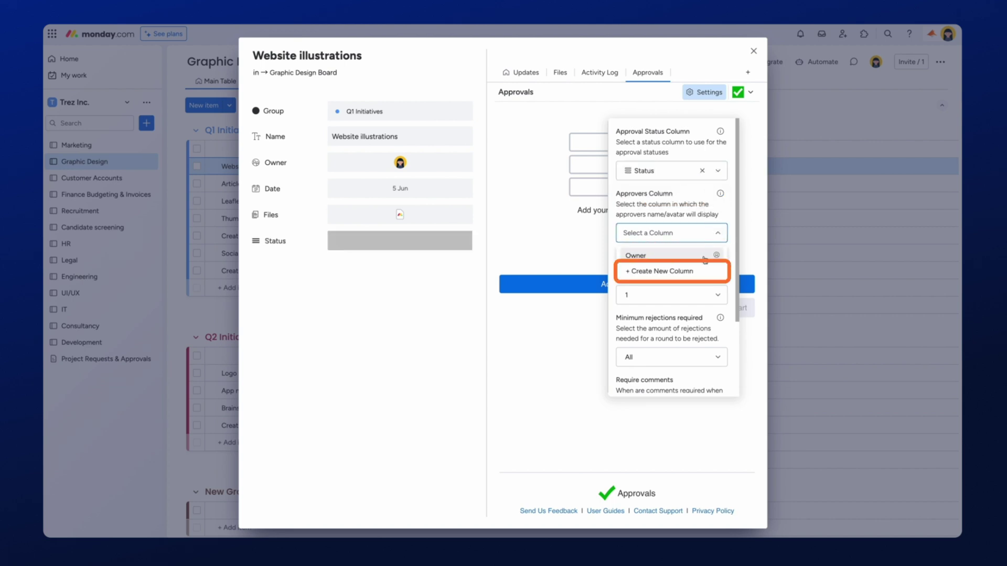
pyautogui.click(703, 270)
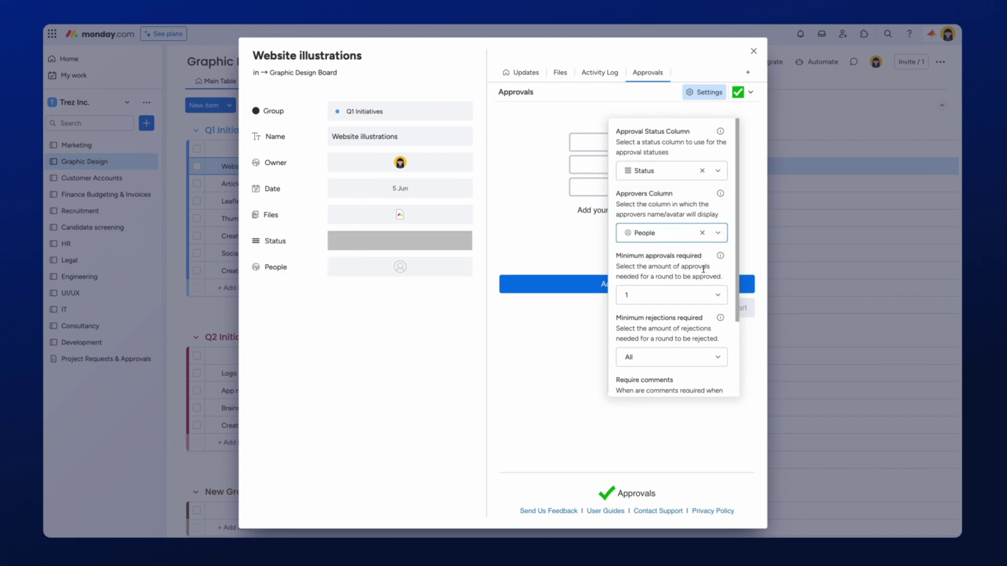
pyautogui.click(747, 217)
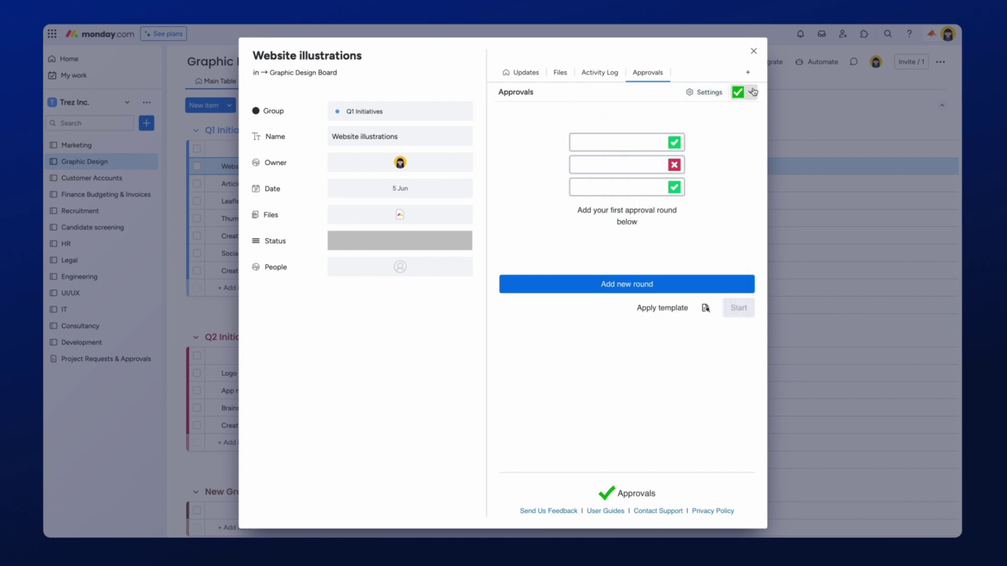
# - Close the Website illustrations item and rename the Status and People columns to 'Approval Status' and 'Approvers'
pyautogui.click(754, 51)
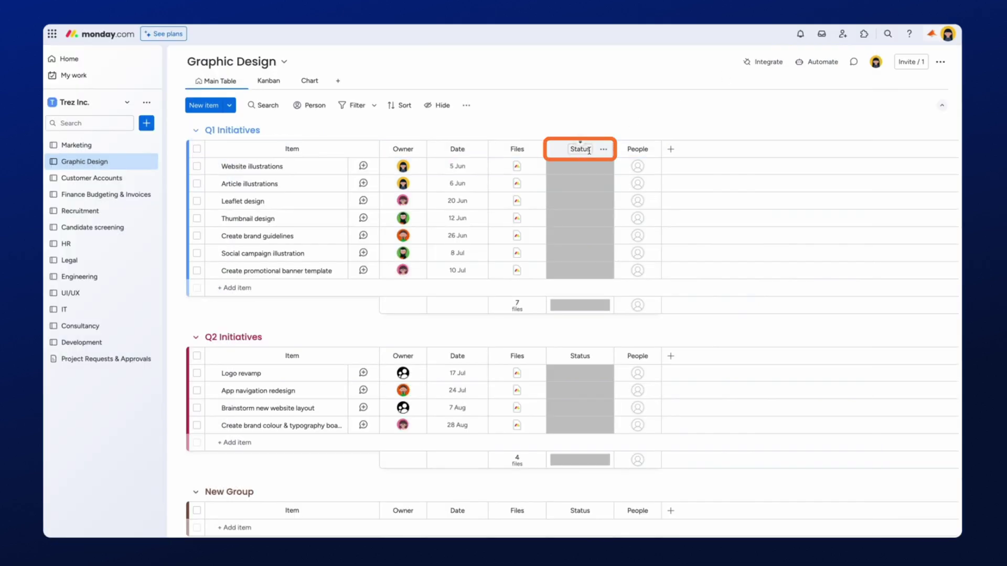
pyautogui.click(552, 150)
pyautogui.write('Approval')
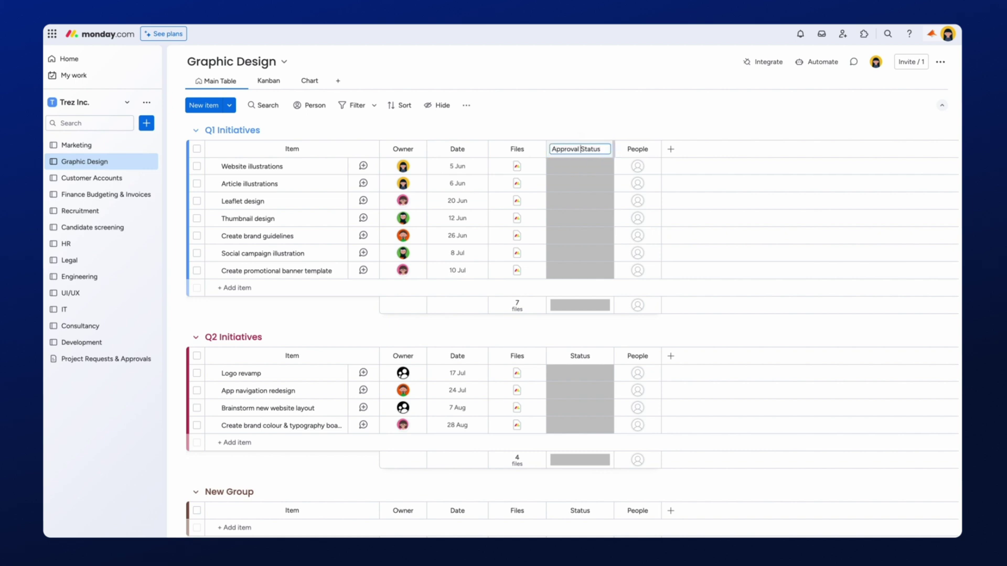
pyautogui.click(622, 149)
pyautogui.write('Approvers')
pyautogui.click(627, 131)
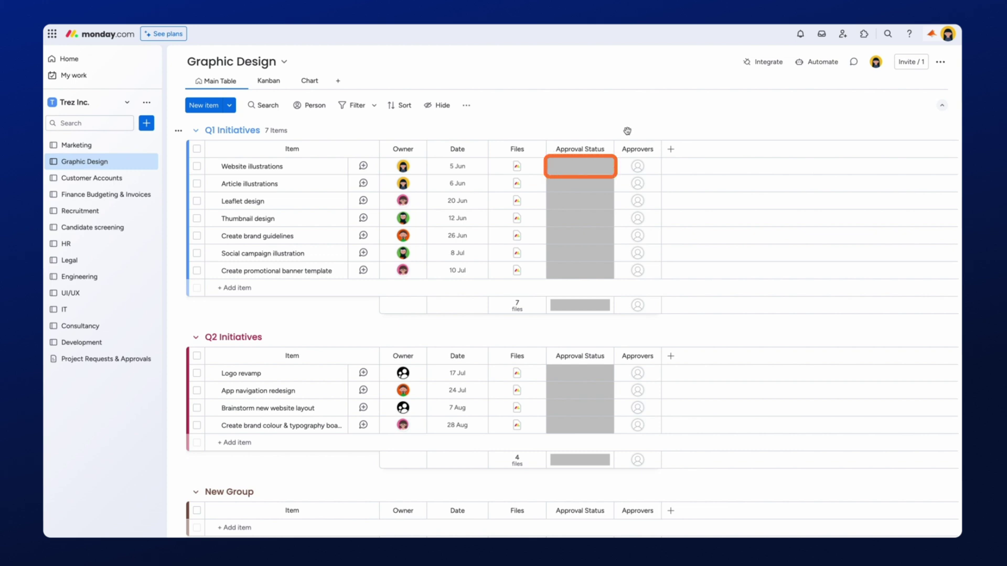
# - Rename the Approval Status labels to In review, Approved, Rejected and Not started
pyautogui.click(598, 168)
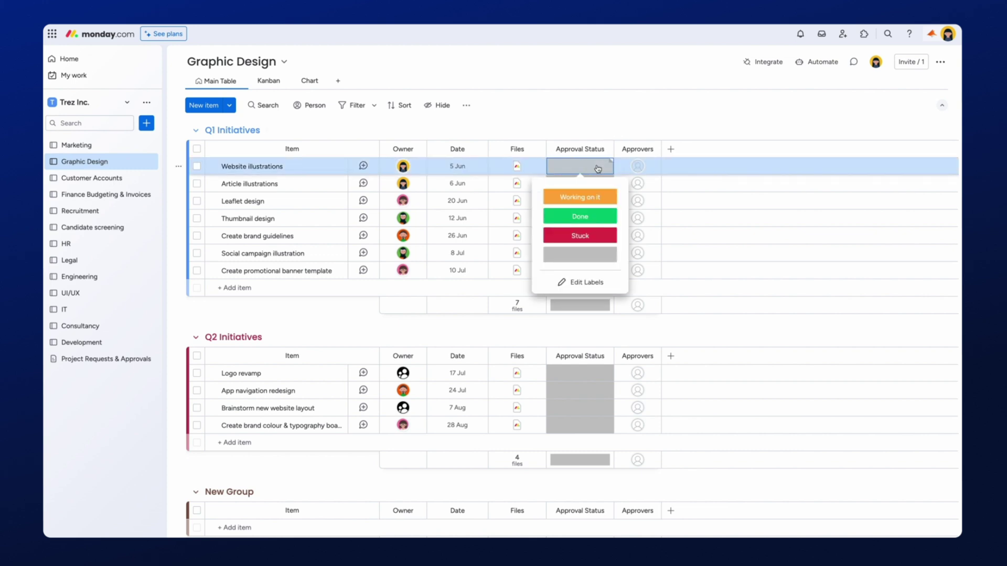
pyautogui.click(581, 282)
pyautogui.moveTo(603, 196); pyautogui.dragTo(560, 237)
pyautogui.write('In review')
pyautogui.write('Approved')
pyautogui.write('Rejected')
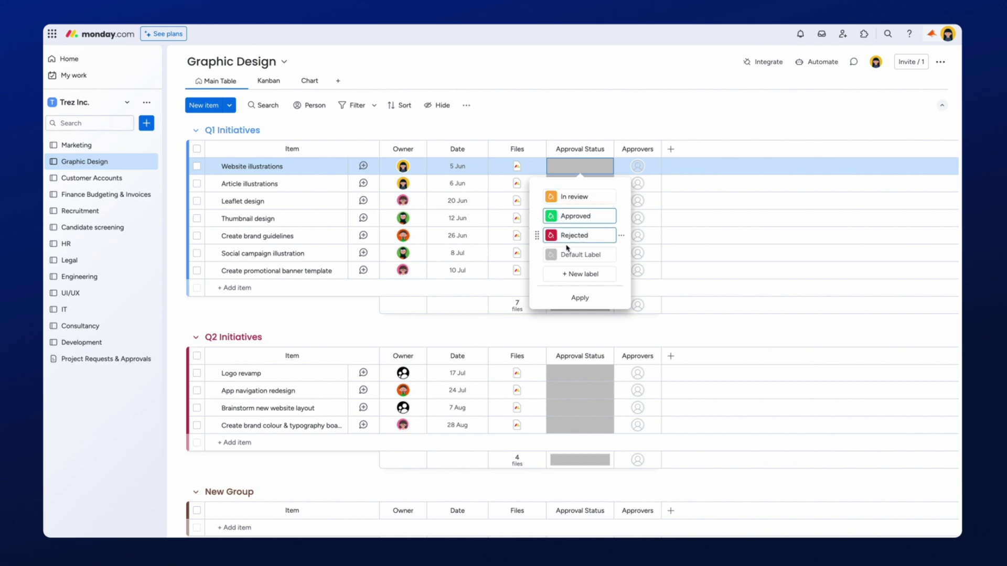
pyautogui.click(585, 254)
pyautogui.hotkey('ctrl', 'a')
pyautogui.write('Not started')
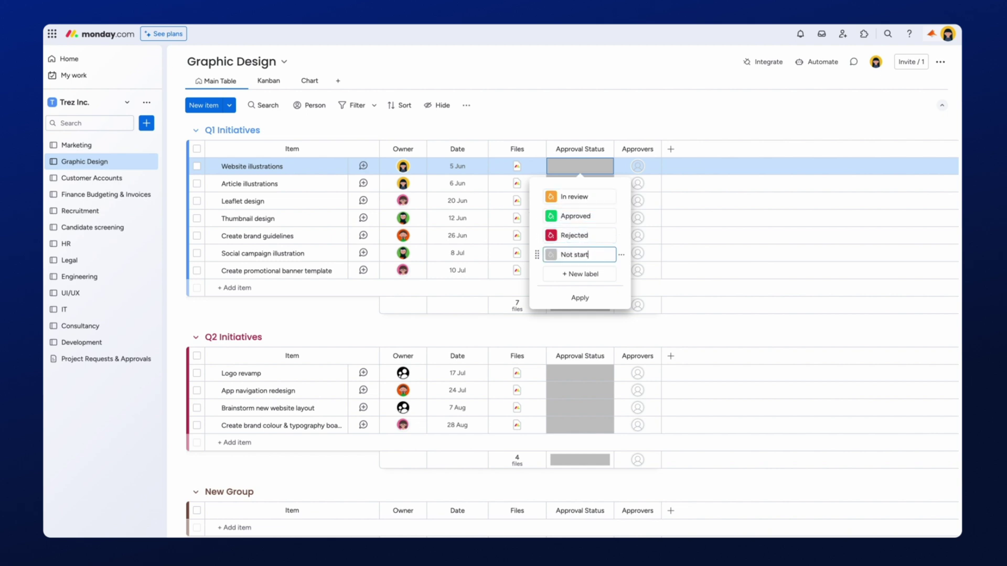
# - Add a purple 'Pending review' label and apply the label changes
pyautogui.click(591, 275)
pyautogui.click(550, 274)
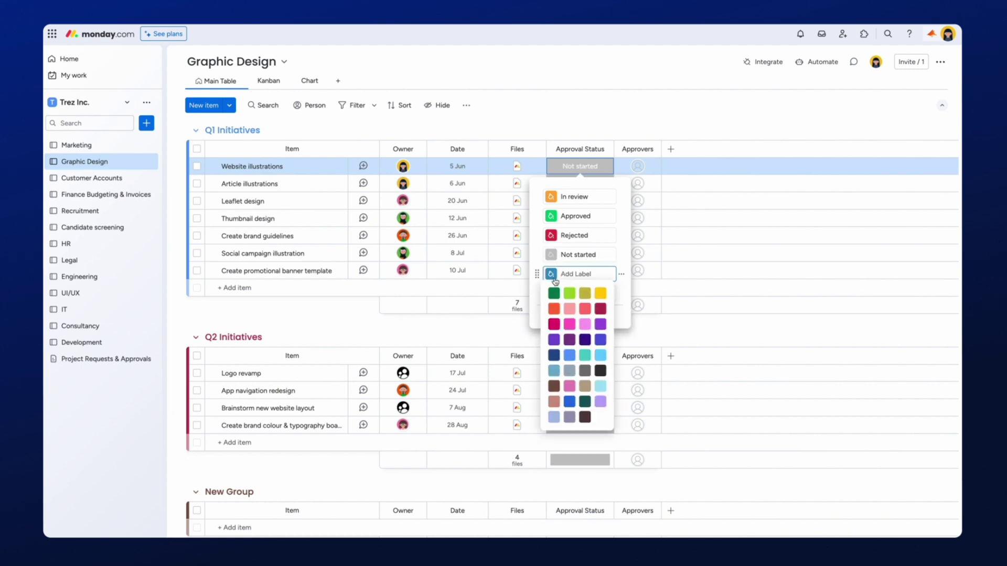
pyautogui.click(601, 324)
pyautogui.click(593, 272)
pyautogui.write('Pending review')
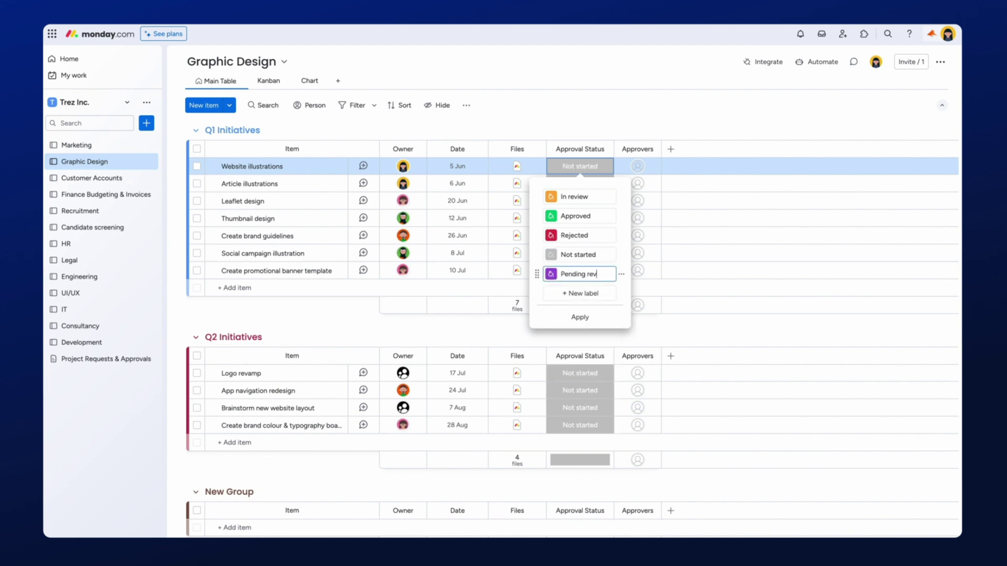
pyautogui.click(587, 321)
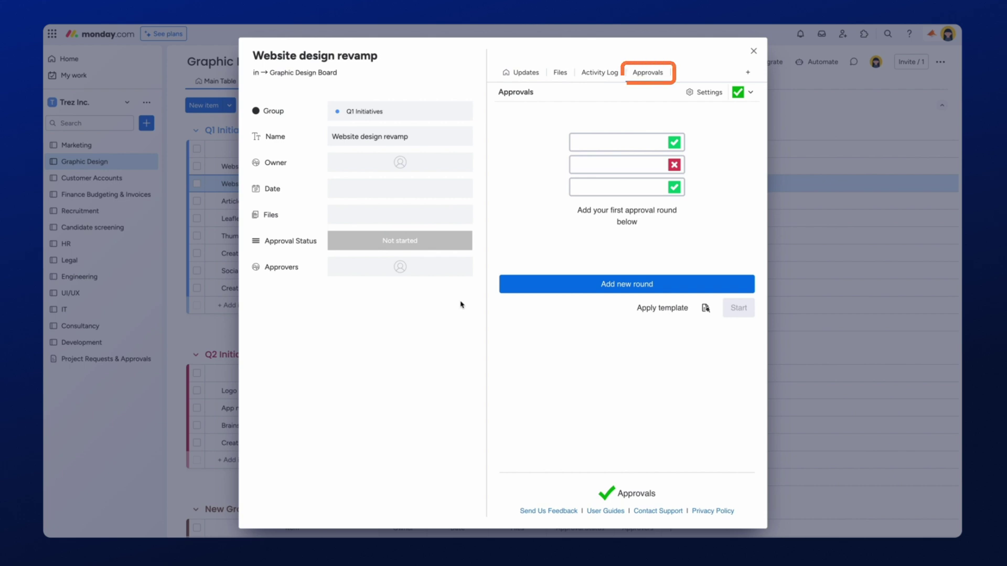
# - Add the first approval round and name it 'Team review'
pyautogui.click(529, 289)
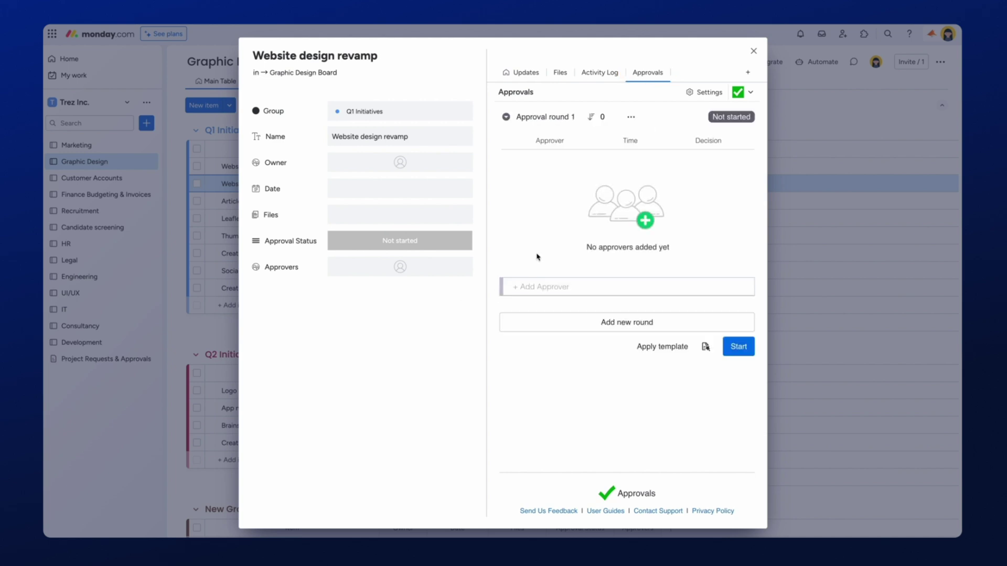
pyautogui.click(580, 117)
pyautogui.write('Team review')
pyautogui.press('Return')
# - Add two team members as approvers of the Team review round
pyautogui.click(507, 118)
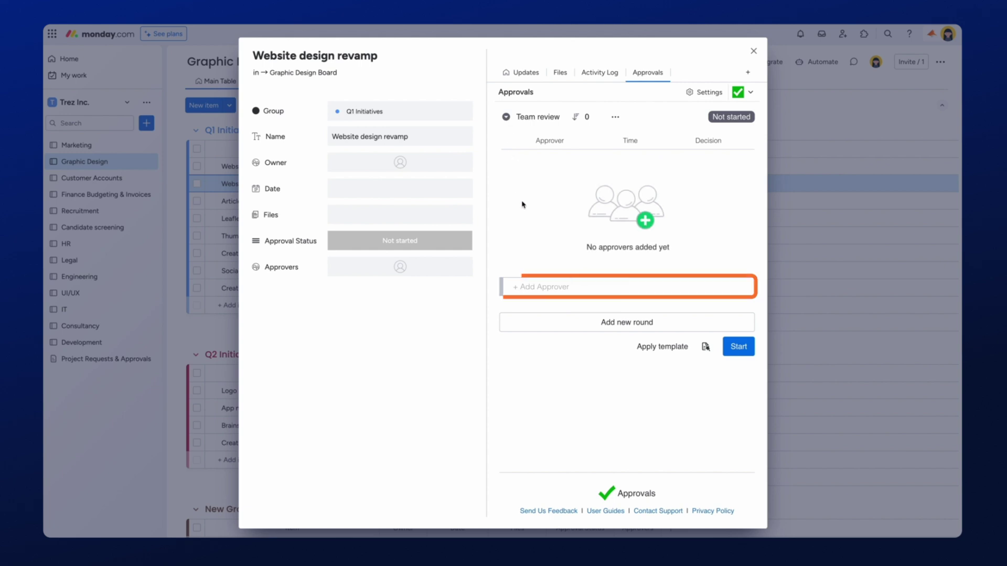
pyautogui.click(532, 289)
pyautogui.write('ammaa')
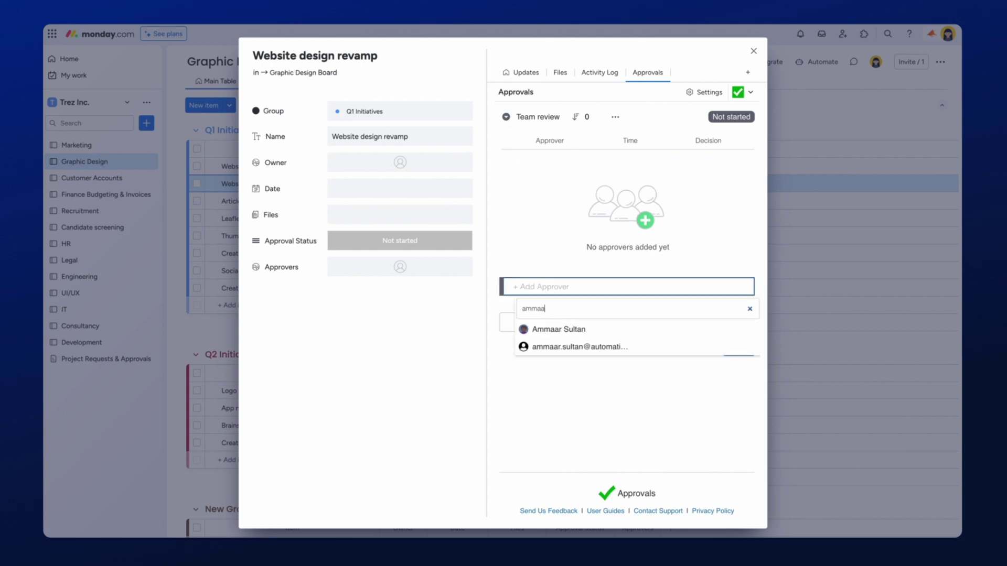
pyautogui.click(544, 329)
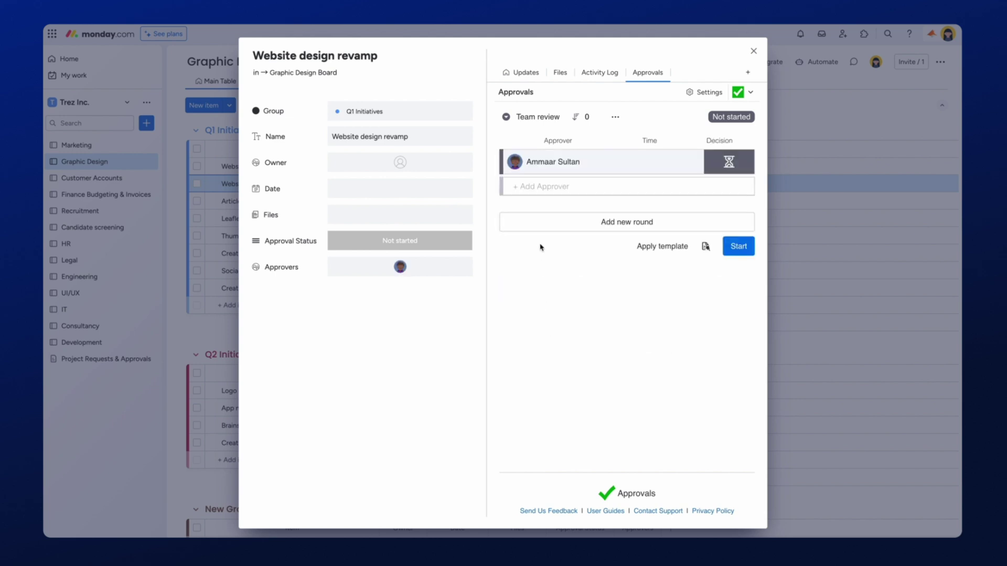
pyautogui.click(555, 188)
pyautogui.write('jenni')
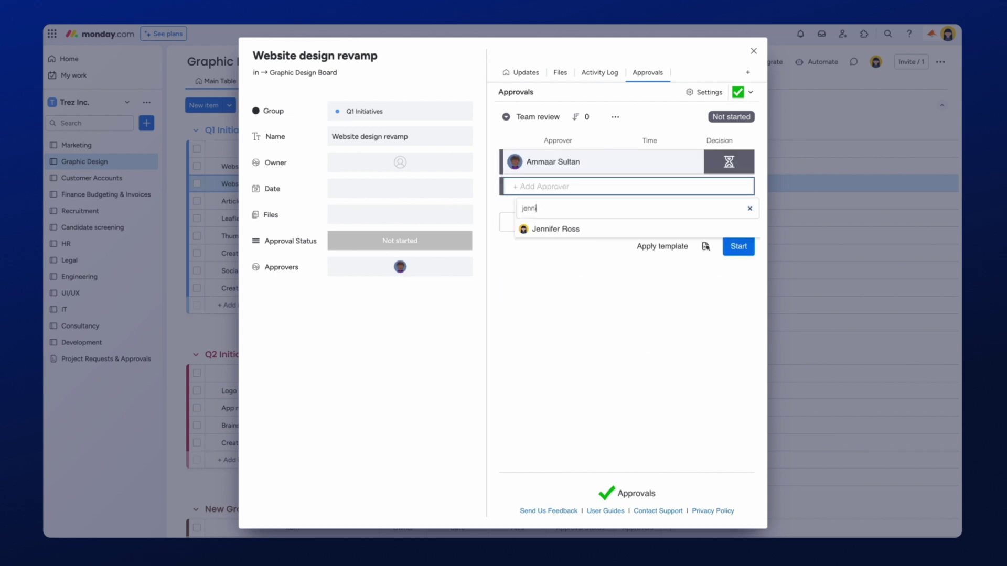
pyautogui.click(555, 229)
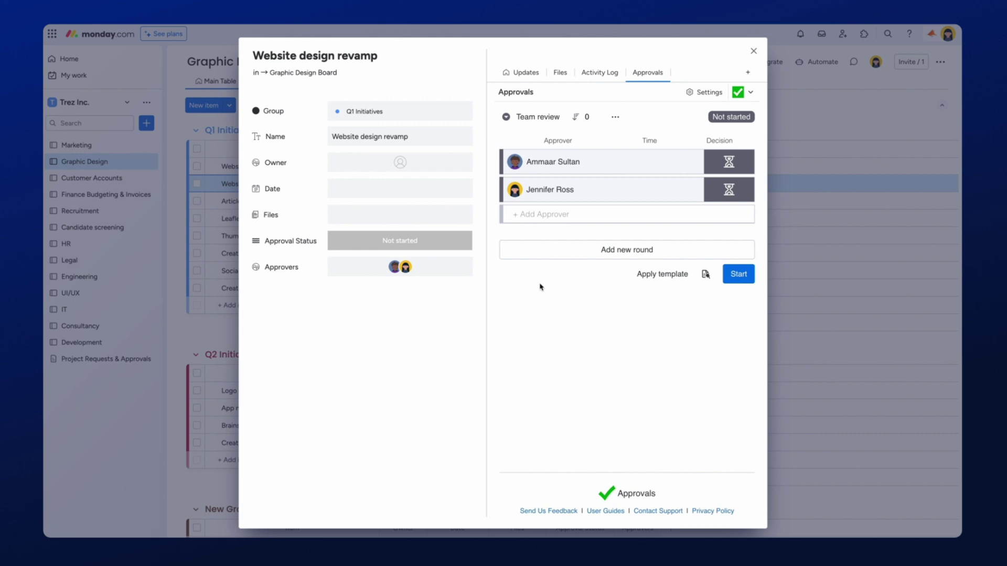
# - Add a 'Marketing team review' round with the Marketing team as approver
pyautogui.click(544, 252)
pyautogui.click(532, 239)
pyautogui.write('Marketing team review')
pyautogui.press('Return')
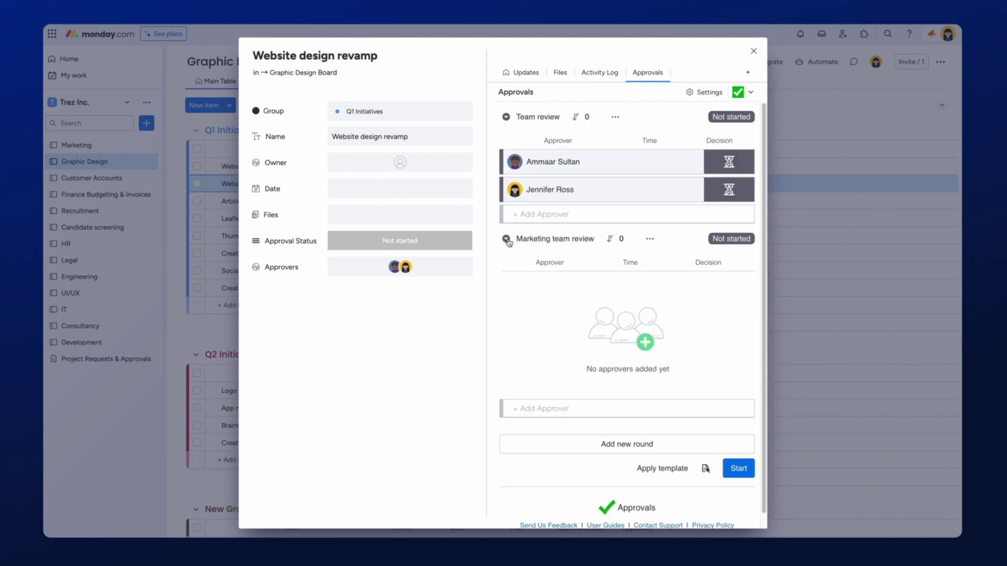
pyautogui.click(523, 409)
pyautogui.write('marketing')
pyautogui.click(546, 449)
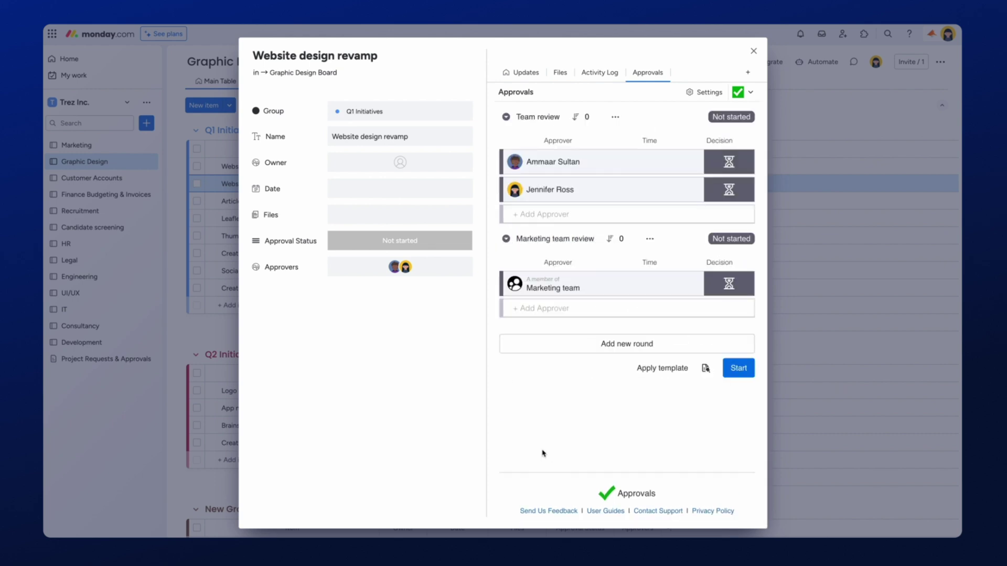
# - Add a 'Line manager review' round with the line manager as its approver
pyautogui.click(587, 347)
pyautogui.click(540, 333)
pyautogui.write('Line manager revi')
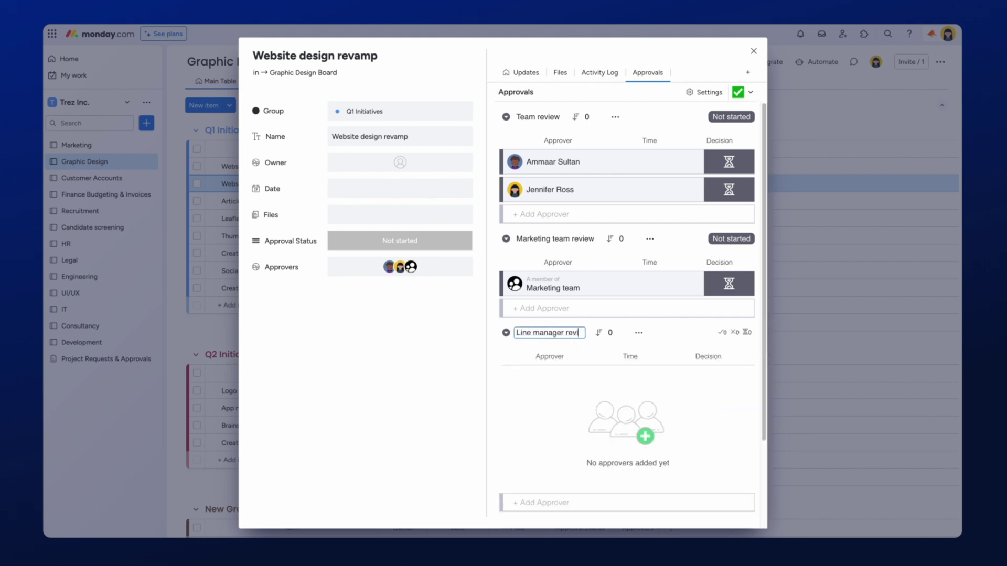
pyautogui.write('ew')
pyautogui.press('Return')
pyautogui.click(540, 502)
pyautogui.write('emily')
pyautogui.click(542, 485)
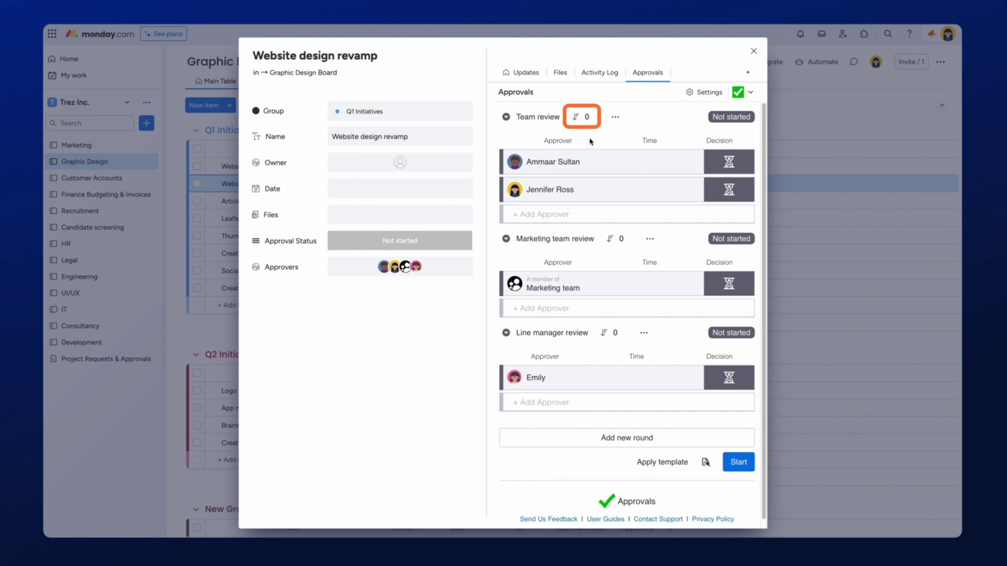
# - Set round order 1 for Team review, 2 for Marketing team review, 3 for Line manager review
pyautogui.click(588, 117)
pyautogui.press('BackSpace')
pyautogui.write('1')
pyautogui.click(623, 238)
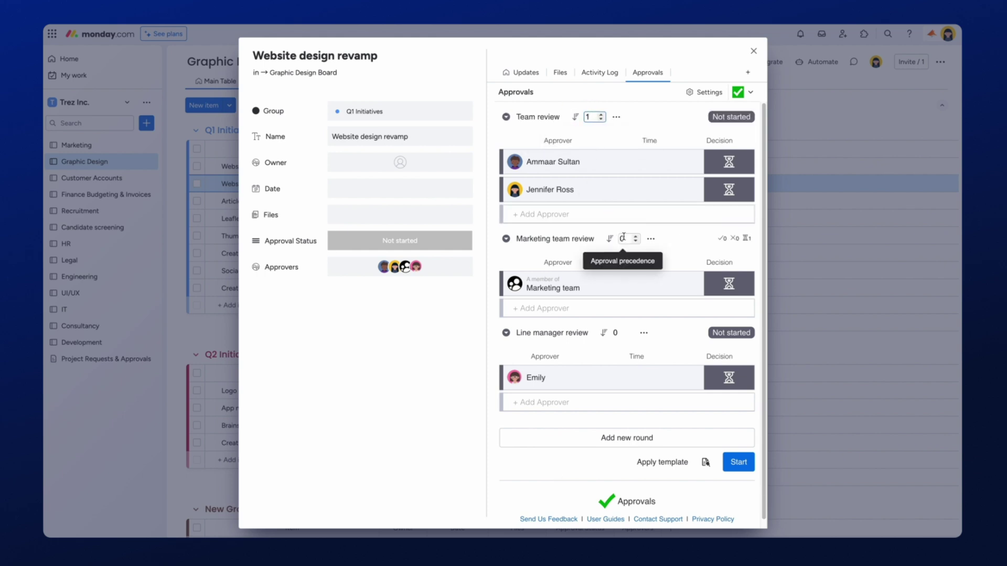
pyautogui.press('BackSpace')
pyautogui.write('2')
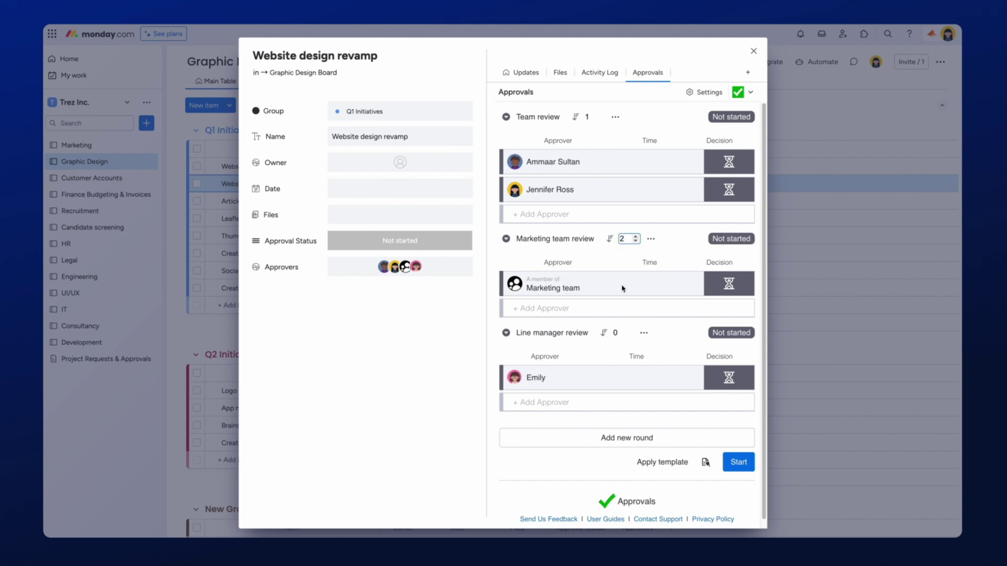
pyautogui.click(615, 332)
pyautogui.press('BackSpace')
pyautogui.write('3')
pyautogui.click(572, 477)
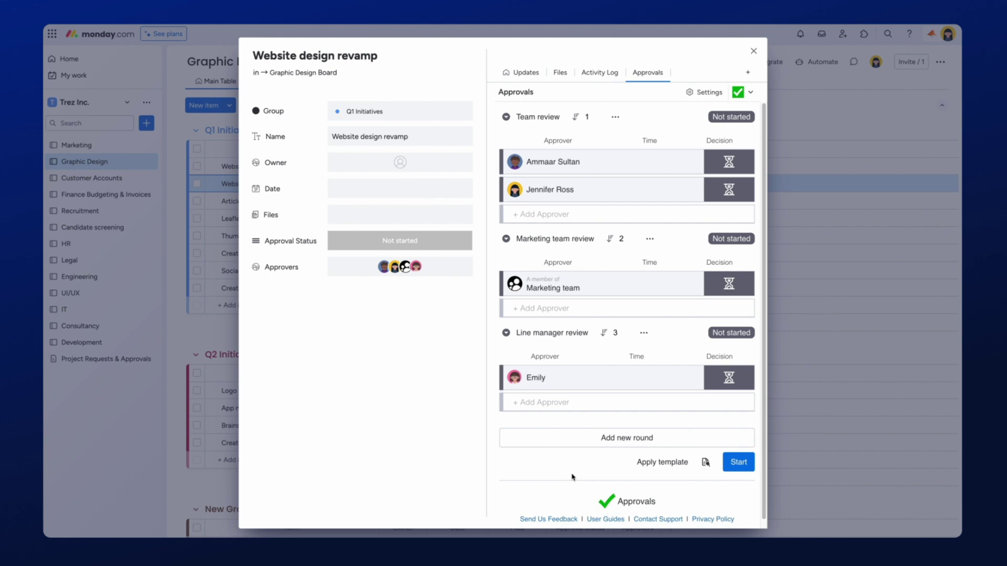
# - Start the approval process for the Website design revamp item
pyautogui.click(727, 467)
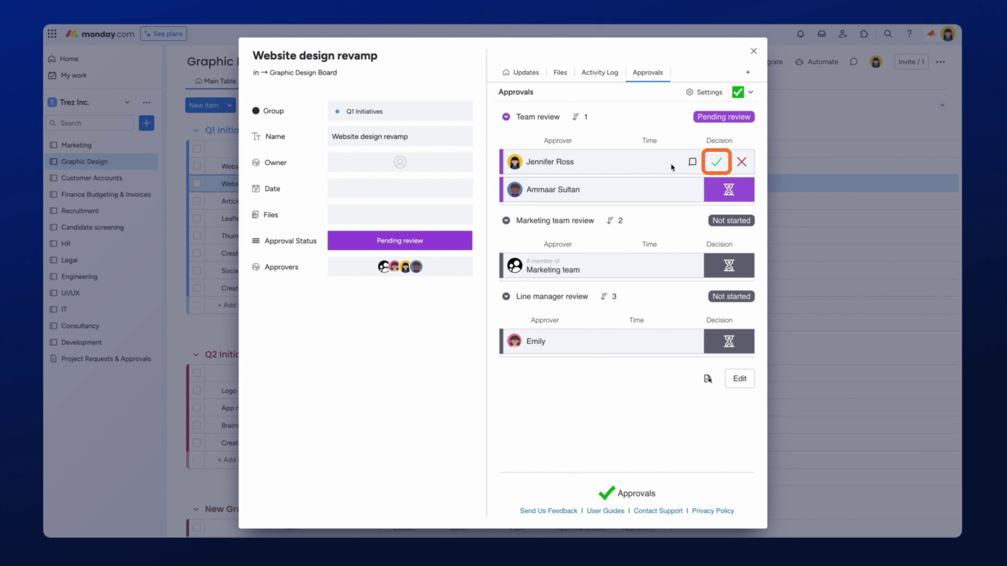
# - Approve the Team review round for the first approver with the comment 'Looks great :)'
pyautogui.click(716, 164)
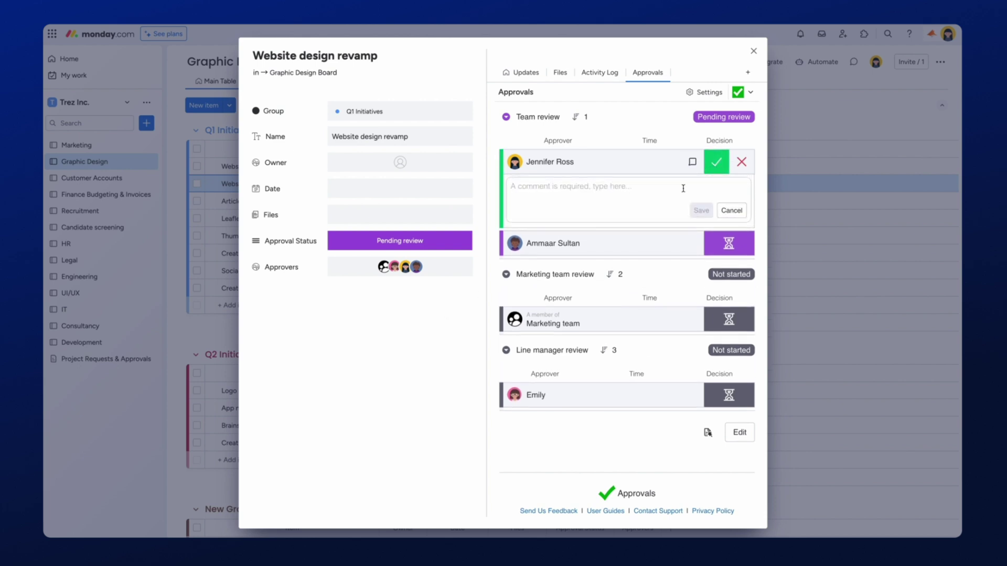
pyautogui.write('Looks ')
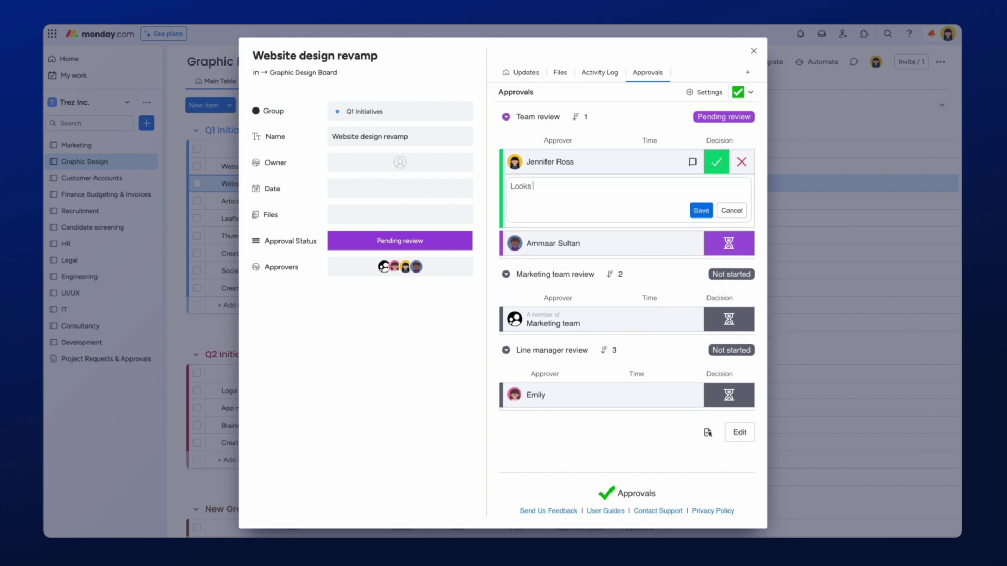
pyautogui.write('great :)')
pyautogui.click(701, 210)
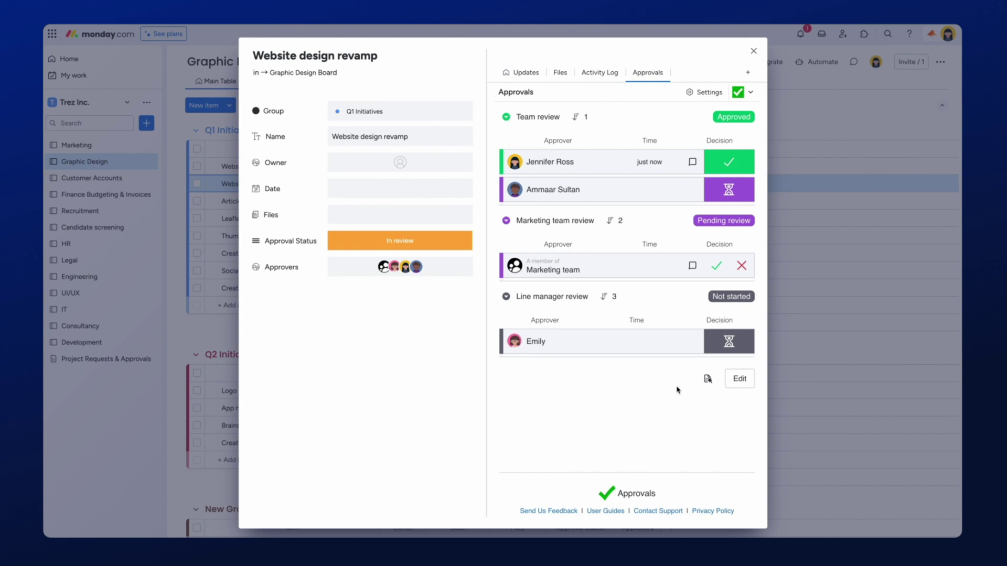
# - Close the Website design revamp item card to return to the Graphic Design board
pyautogui.click(755, 50)
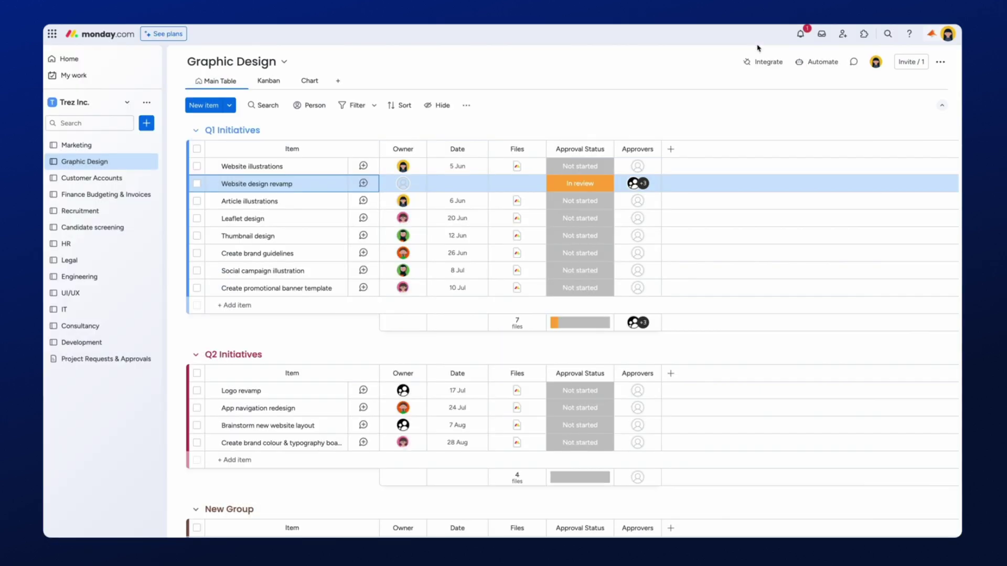